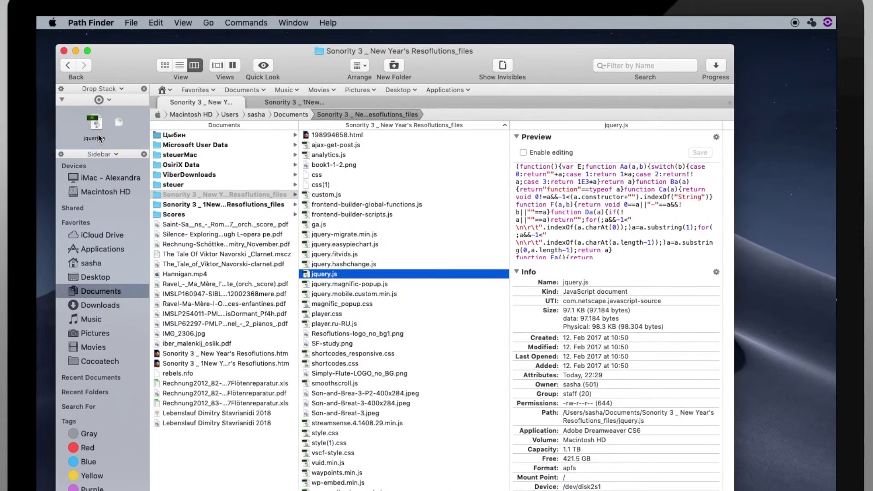
- Move the four files through player.ru-RU.js into Sonority 3 files, replacing older copies, then remove the top Drop Stack item
{"action": "key", "text": "shift+Down"}
{"action": "key", "text": "shift+Down"}
{"action": "key", "text": "shift+Down"}
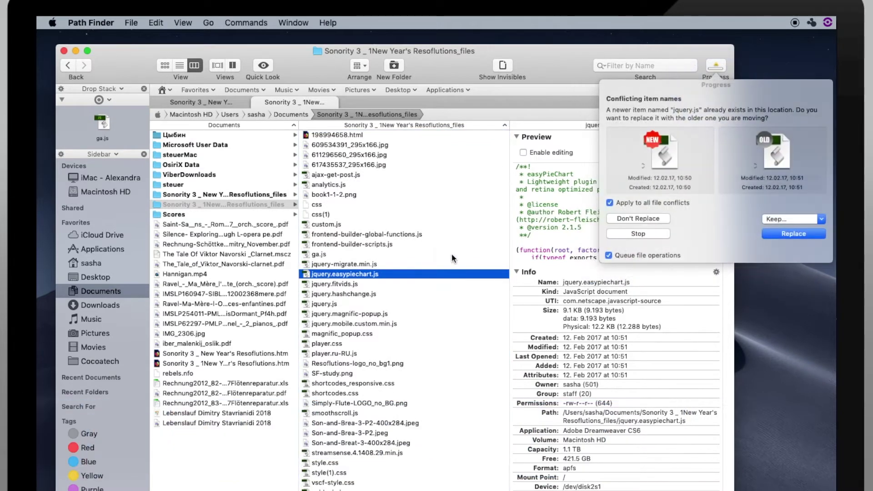
{"action": "left_click", "coordinate": [814, 238]}
{"action": "left_click", "coordinate": [103, 100]}
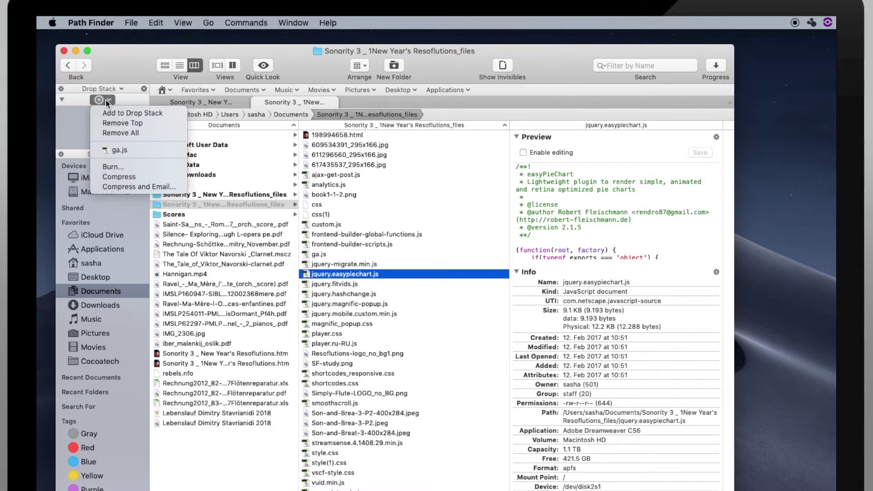
{"action": "left_click", "coordinate": [112, 132]}
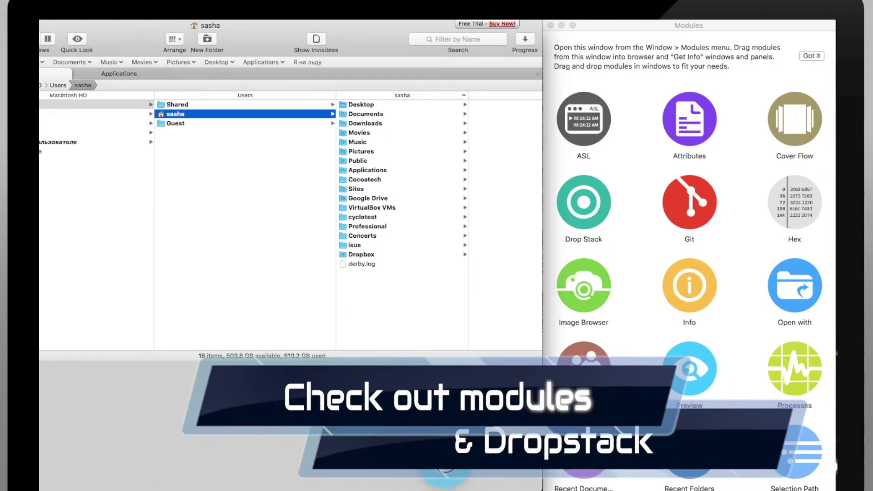